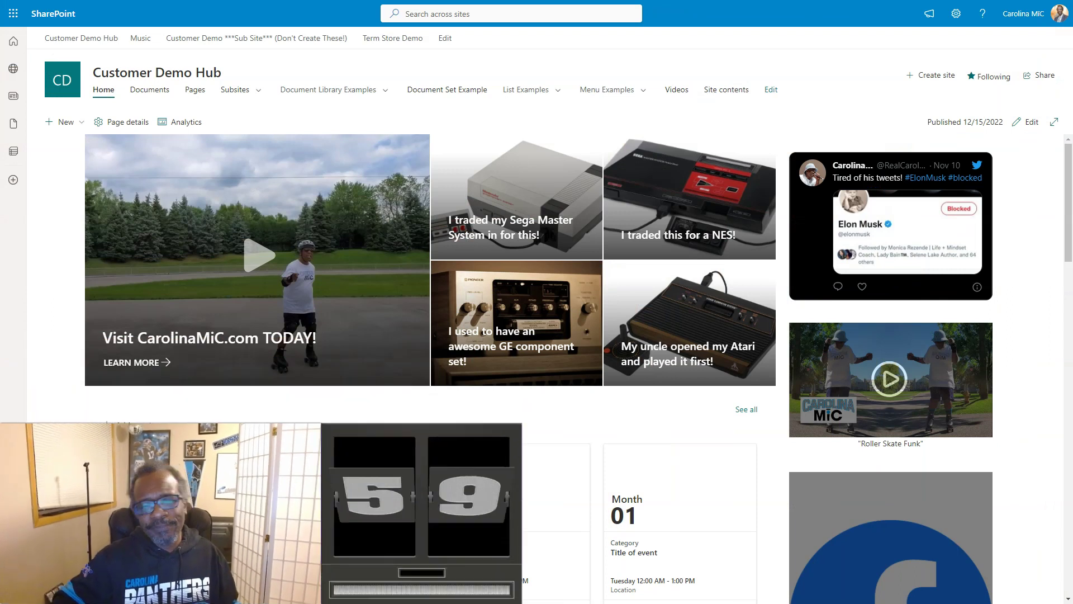
# Put the hub page in edit mode and add a Divider web part below Twitter.
pyautogui.click(1030, 134)
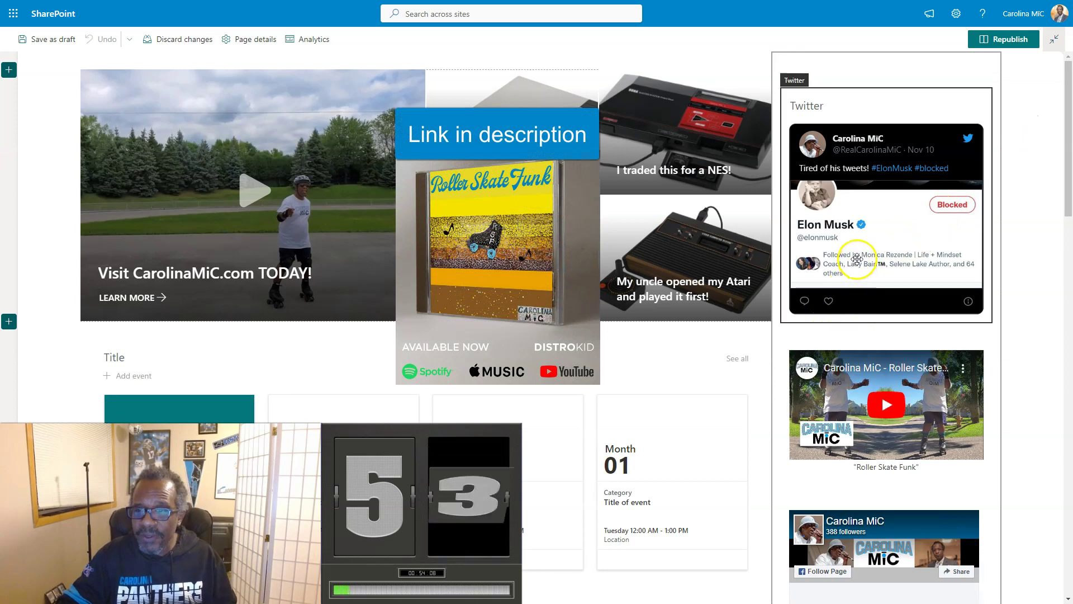
pyautogui.click(885, 332)
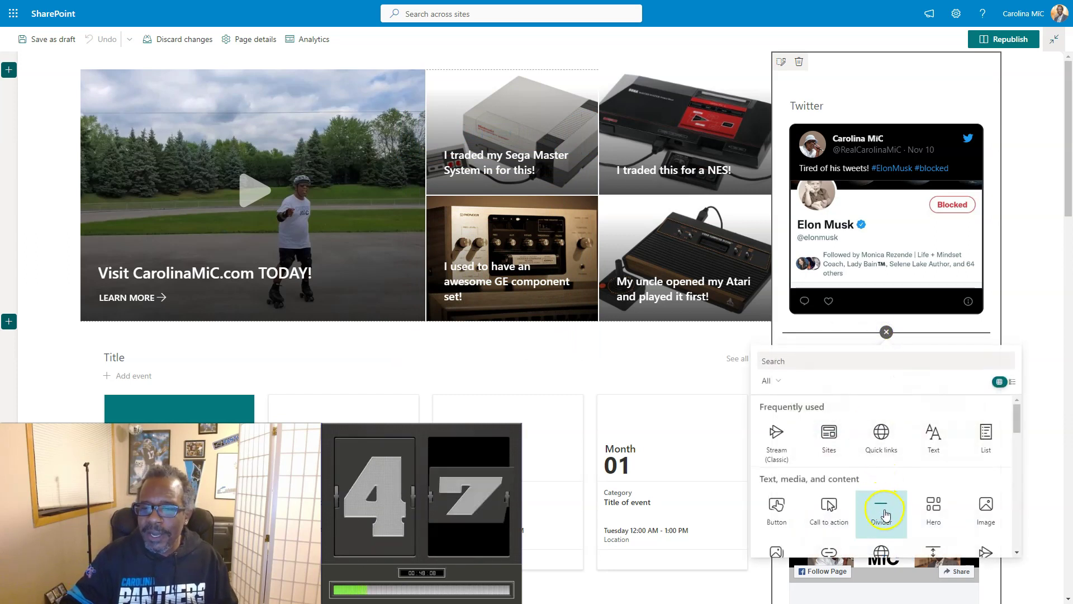
pyautogui.click(885, 513)
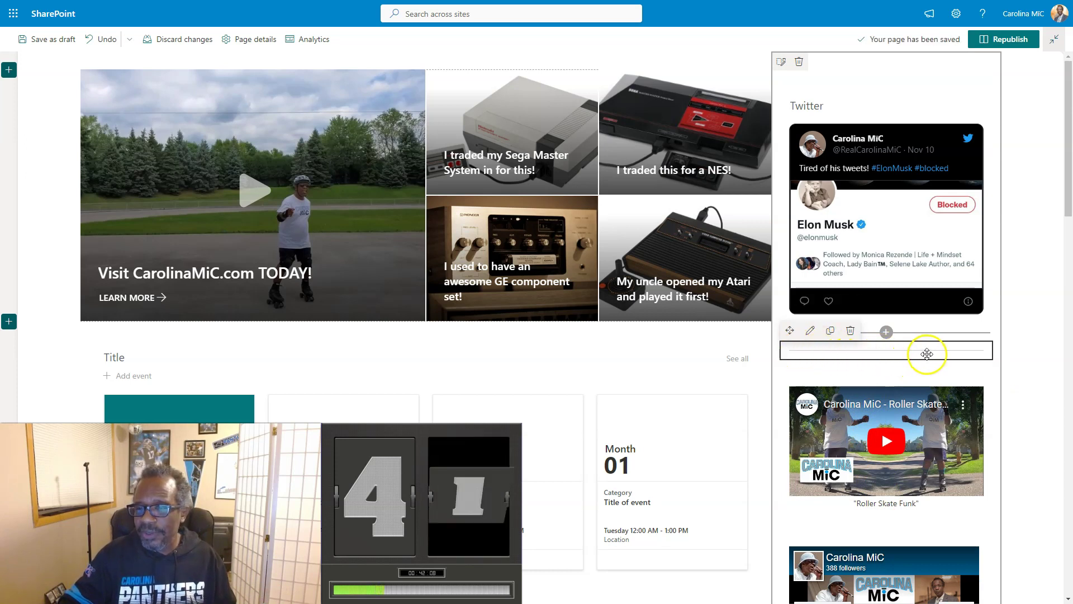
# Set the Twitter divider's weight to the maximum of 6 and republish the page.
pyautogui.click(811, 333)
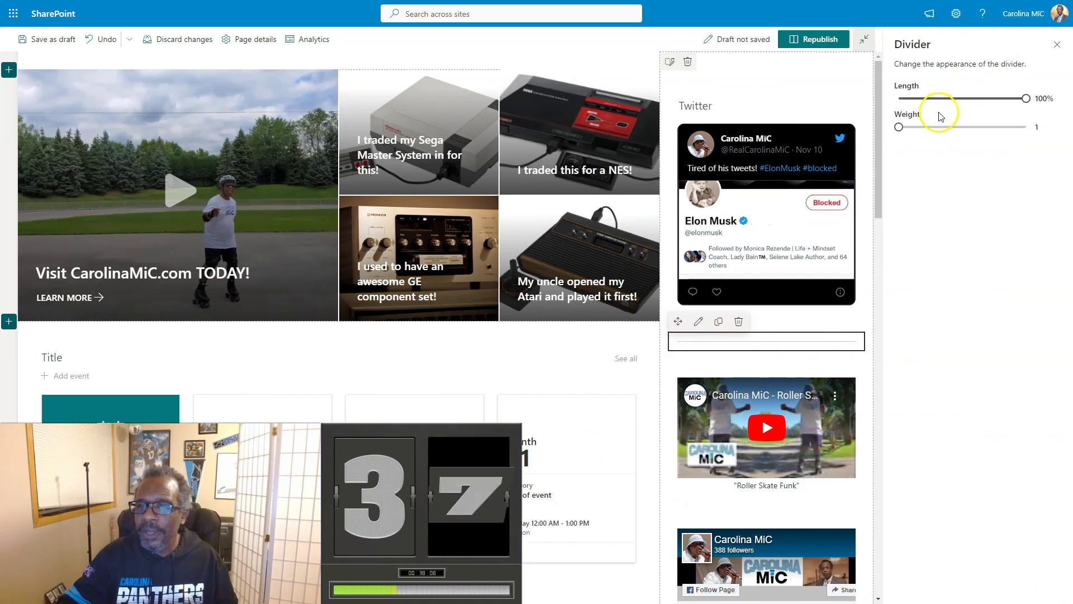
pyautogui.moveTo(900, 127); pyautogui.dragTo(1028, 109)
pyautogui.click(1026, 101)
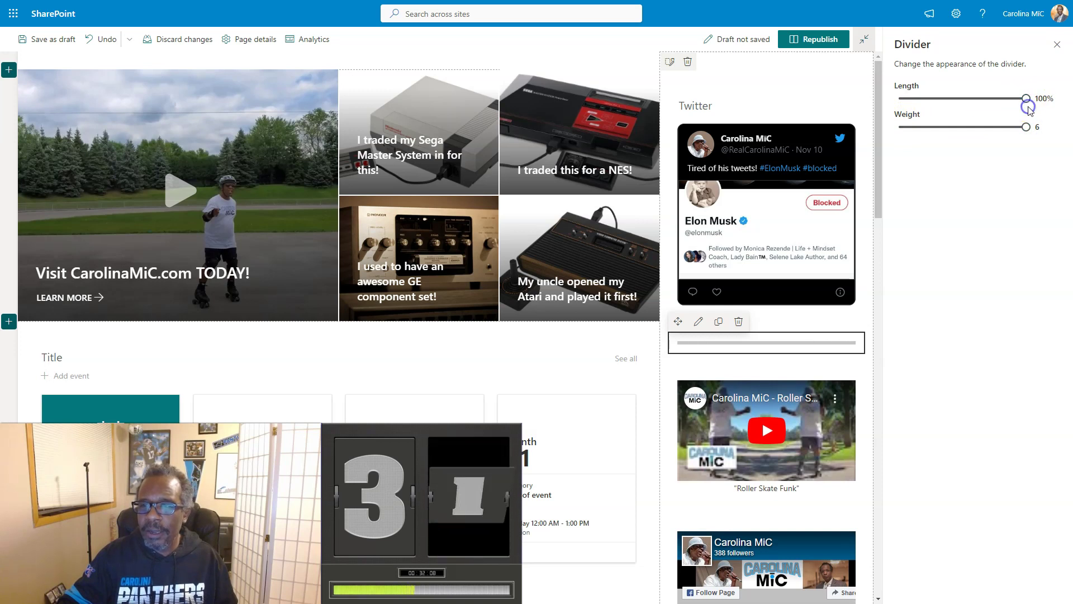
pyautogui.click(883, 337)
pyautogui.click(816, 31)
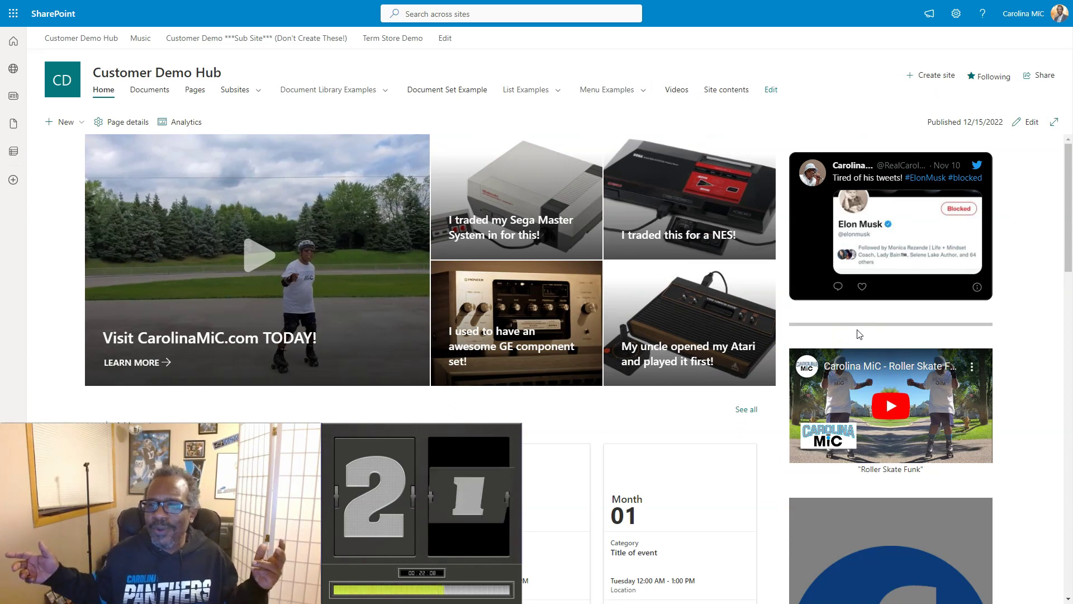
pyautogui.click(852, 333)
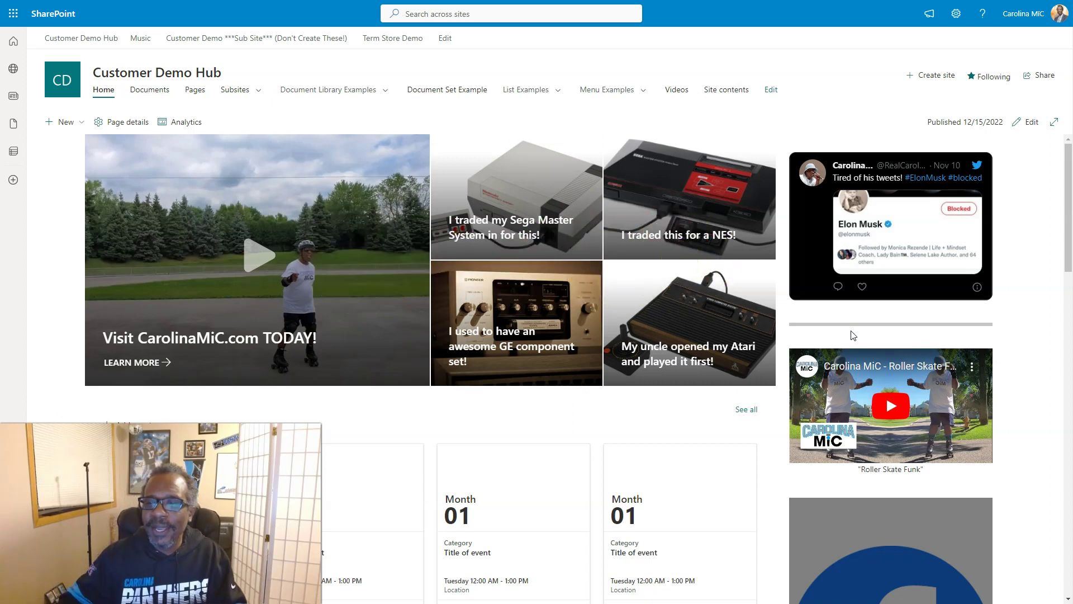
pyautogui.scroll(-1, 867, 441)
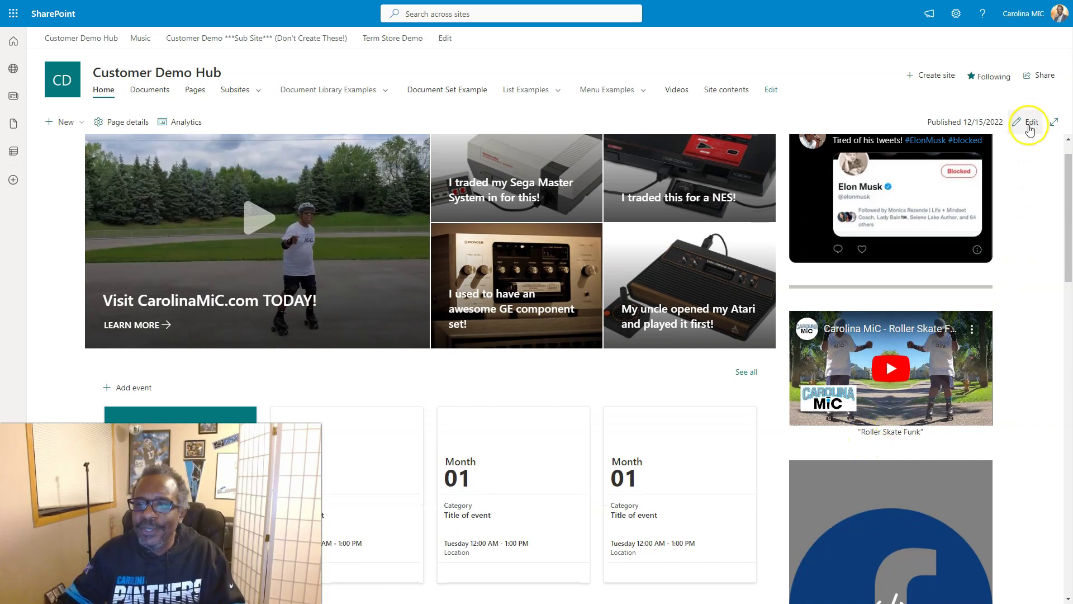
# Reopen the page for editing, close the toolbox under YouTube unused, and select the Twitter divider.
pyautogui.click(1030, 127)
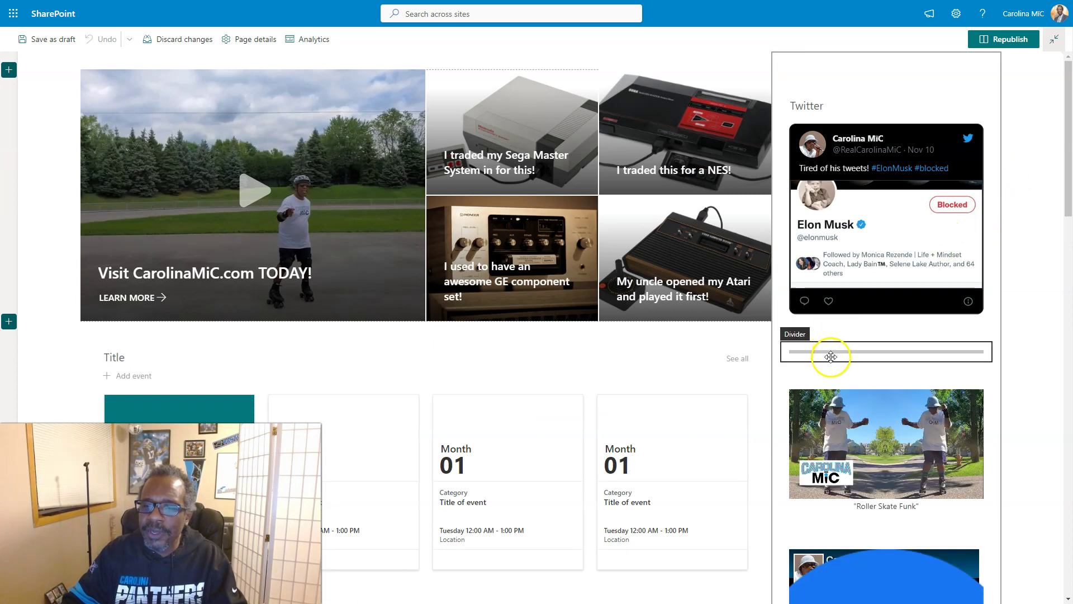
pyautogui.scroll(-1, 830, 357)
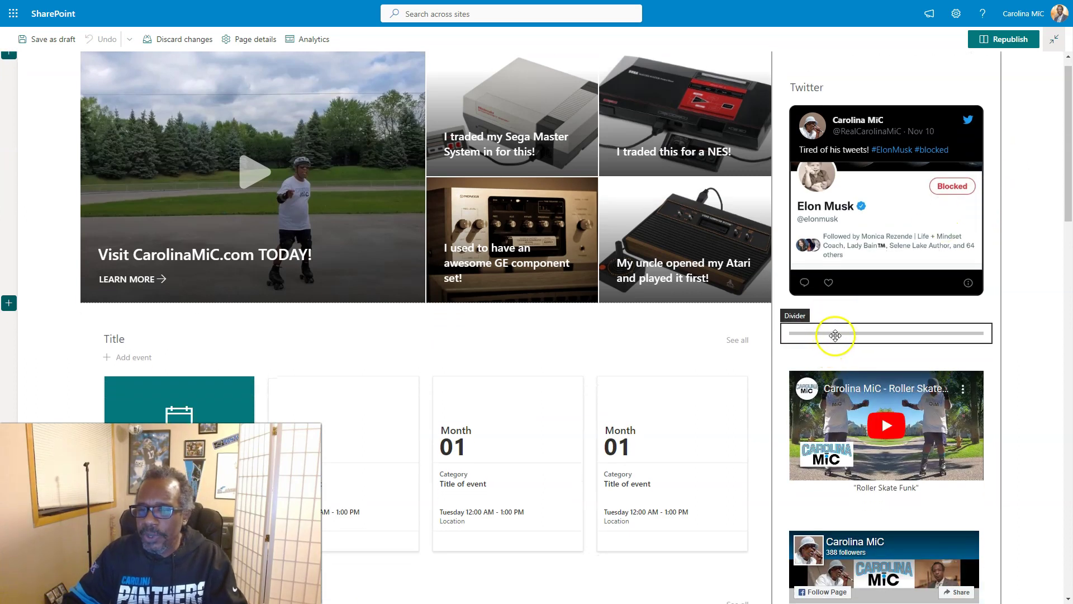
pyautogui.scroll(-1, 832, 330)
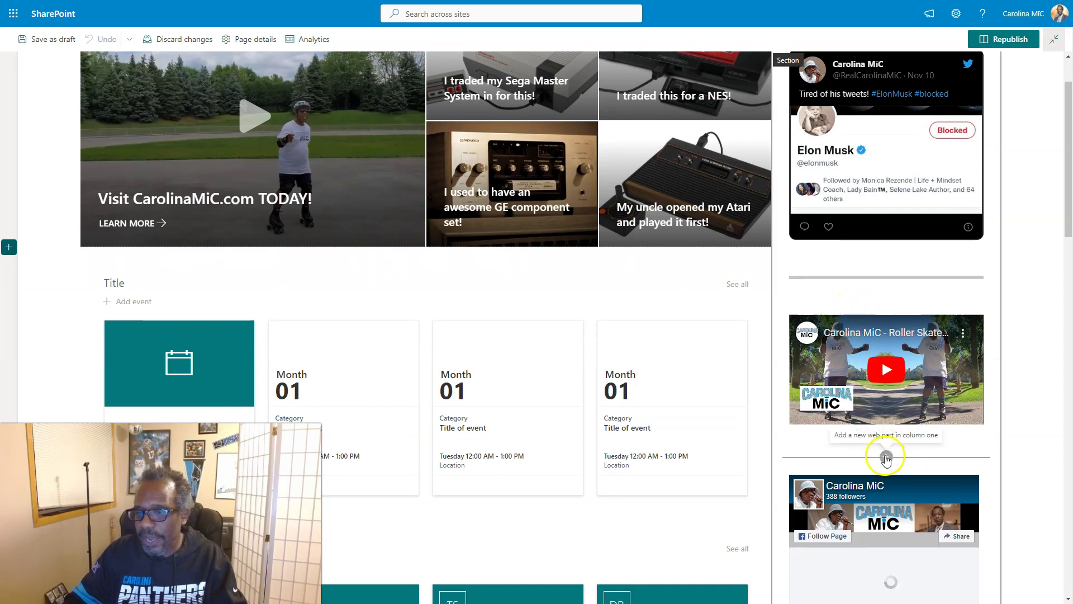
pyautogui.click(885, 457)
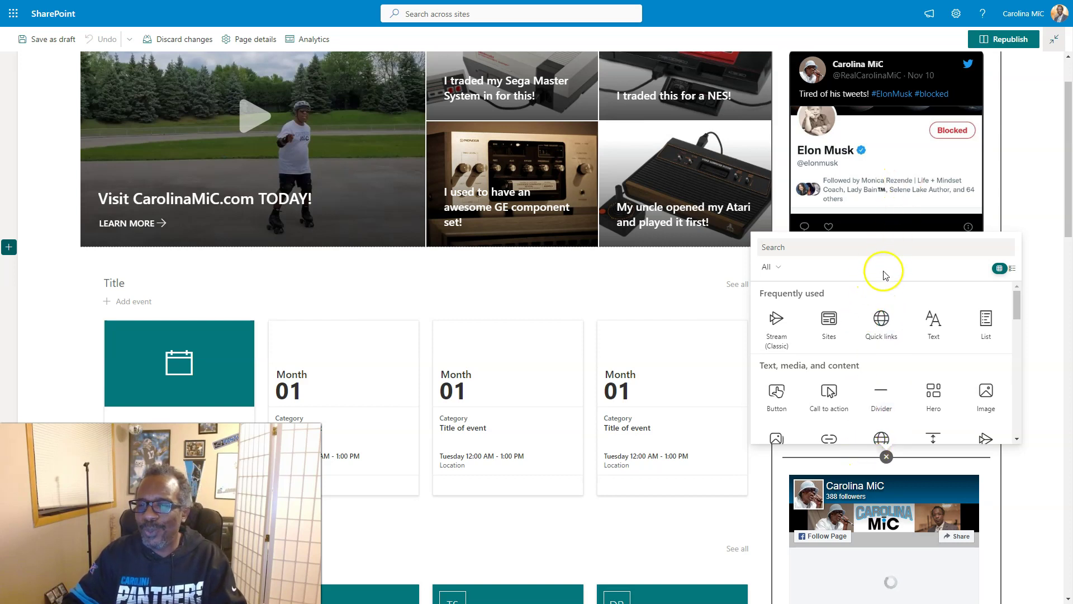
pyautogui.click(1034, 217)
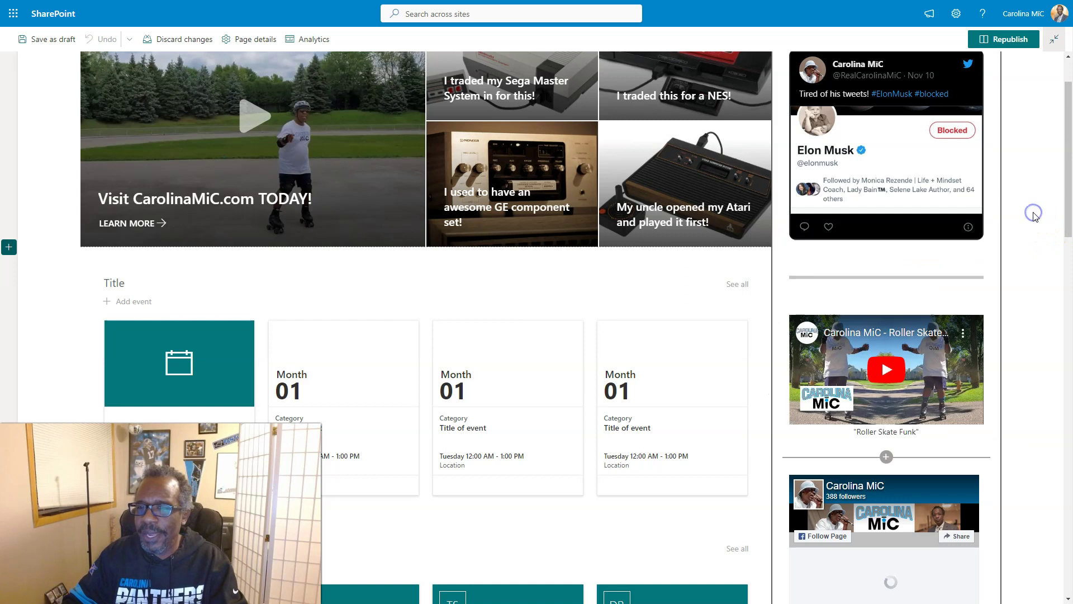
pyautogui.click(864, 278)
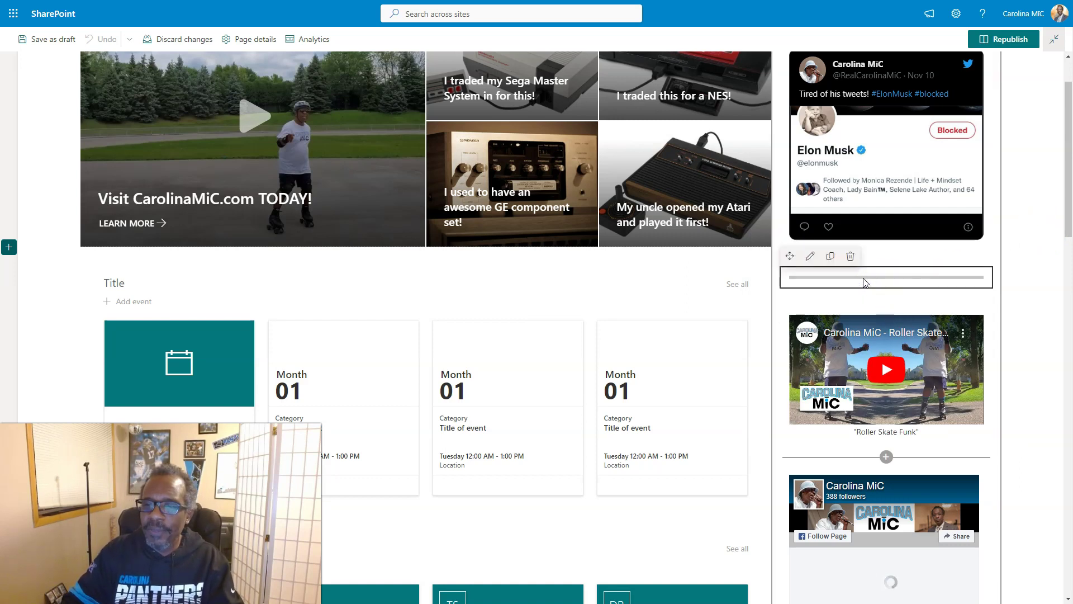
# Duplicate the Twitter divider and drag the copy between the YouTube and Facebook web parts.
pyautogui.click(831, 258)
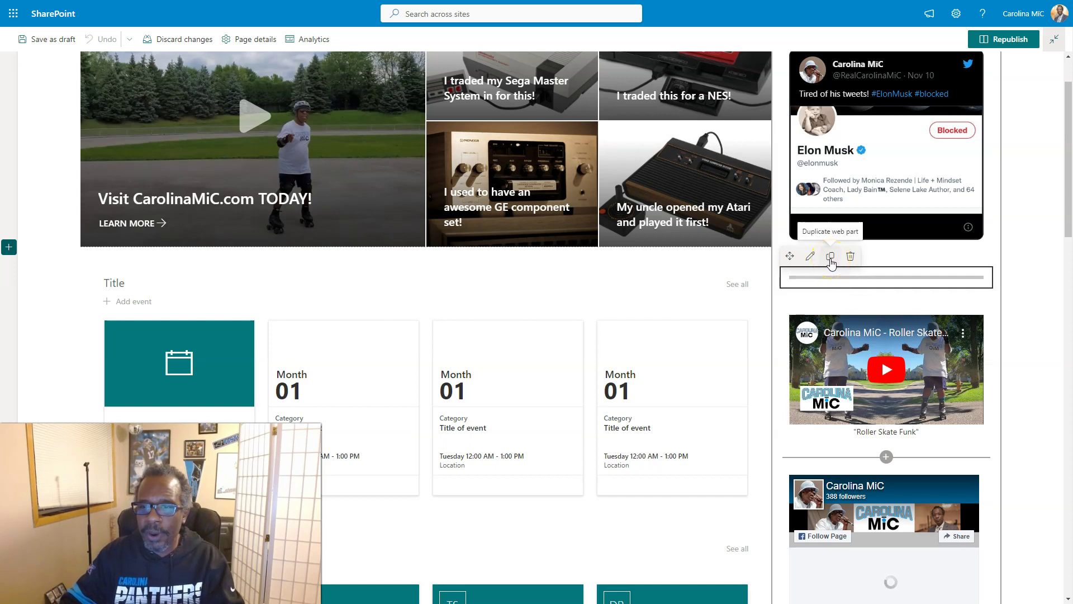
pyautogui.scroll(-1, 830, 260)
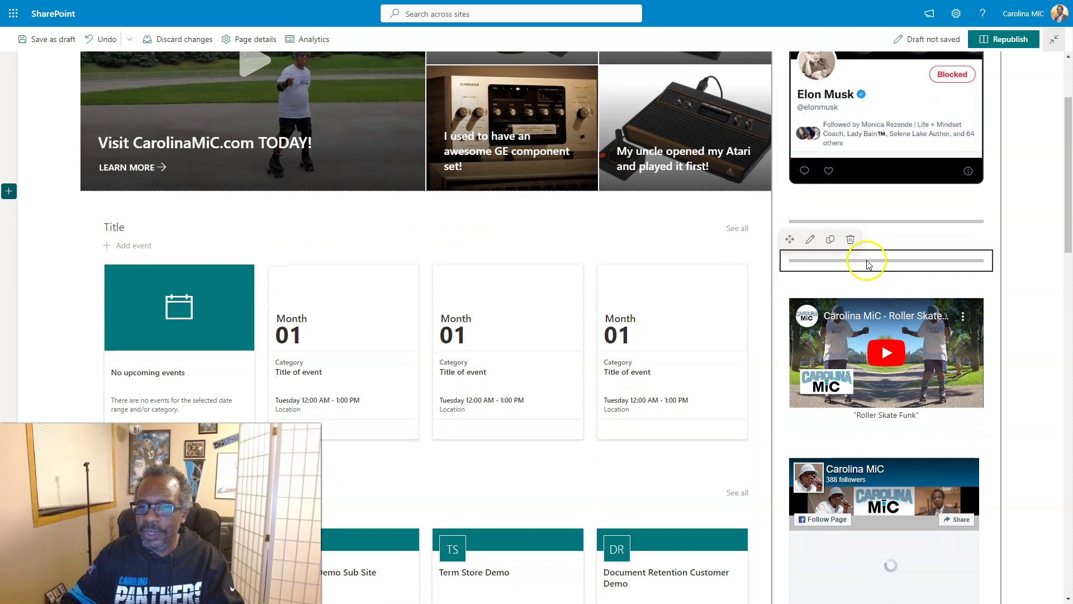
pyautogui.moveTo(867, 265); pyautogui.dragTo(838, 438)
pyautogui.scroll(-1, 833, 402)
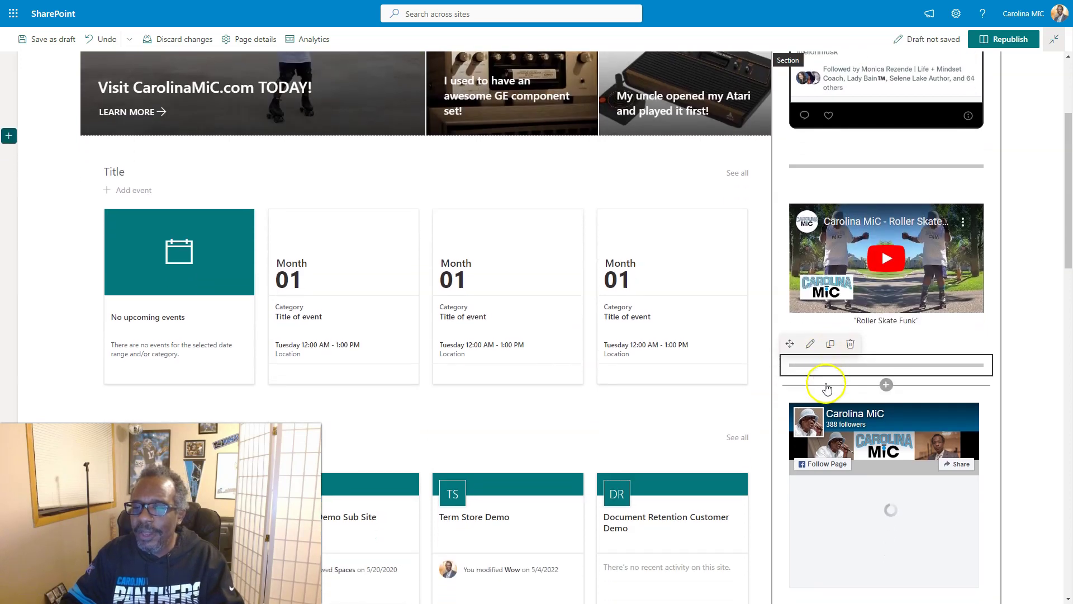
pyautogui.click(831, 391)
pyautogui.scroll(-1, 844, 335)
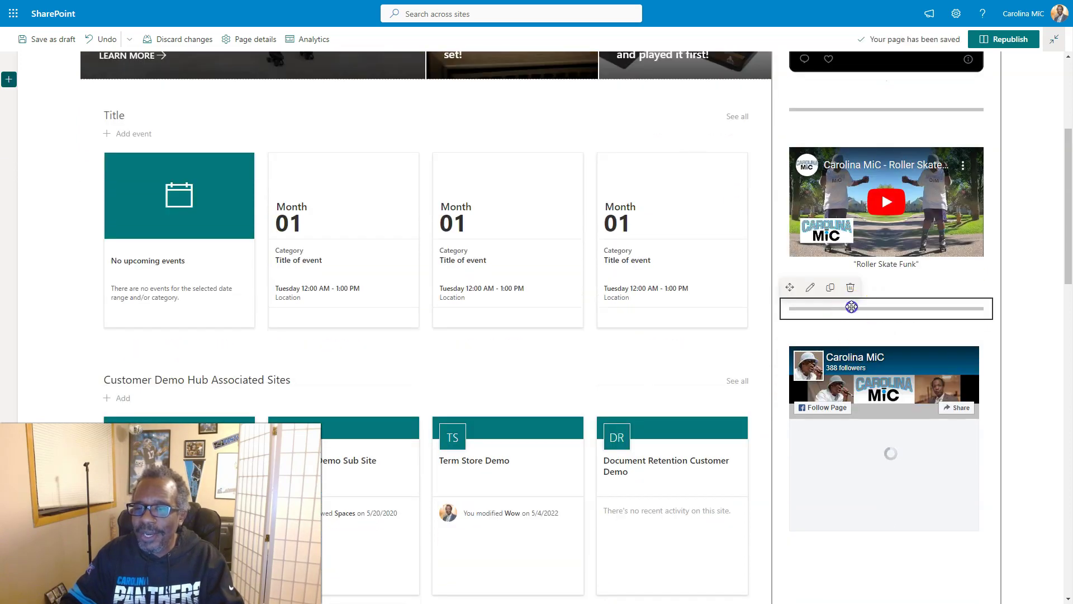
# Make another divider copy, move it below the Facebook embed, then reselect the YouTube–Facebook divider.
pyautogui.click(830, 288)
pyautogui.scroll(-1, 833, 285)
pyautogui.scroll(-1, 833, 285)
pyautogui.click(840, 283)
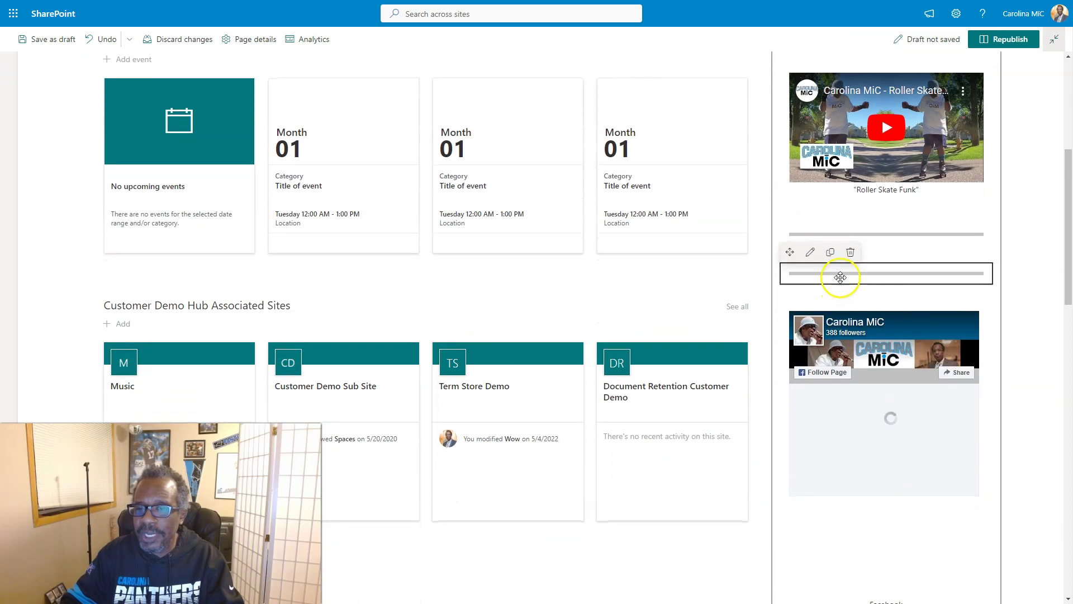
pyautogui.moveTo(841, 280); pyautogui.dragTo(841, 525)
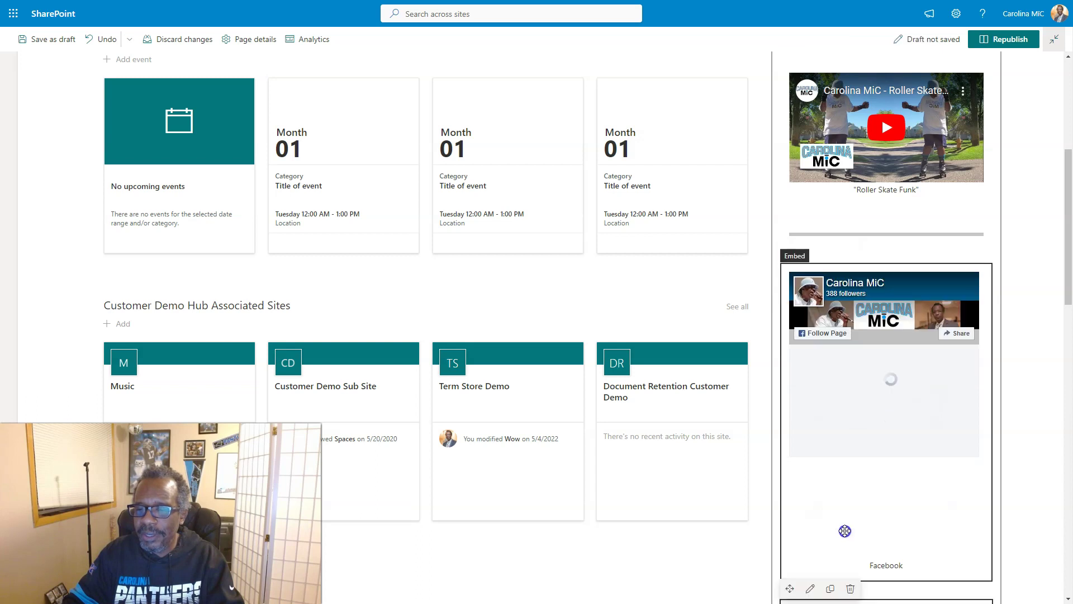
pyautogui.scroll(-3, 841, 520)
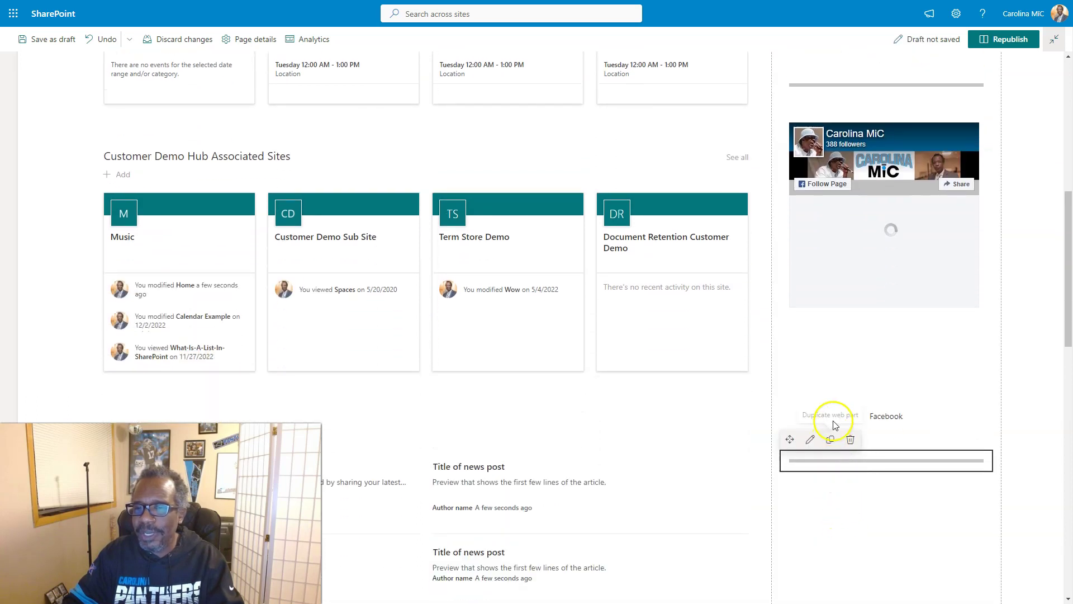
pyautogui.click(838, 352)
pyautogui.scroll(3, 838, 352)
pyautogui.click(874, 251)
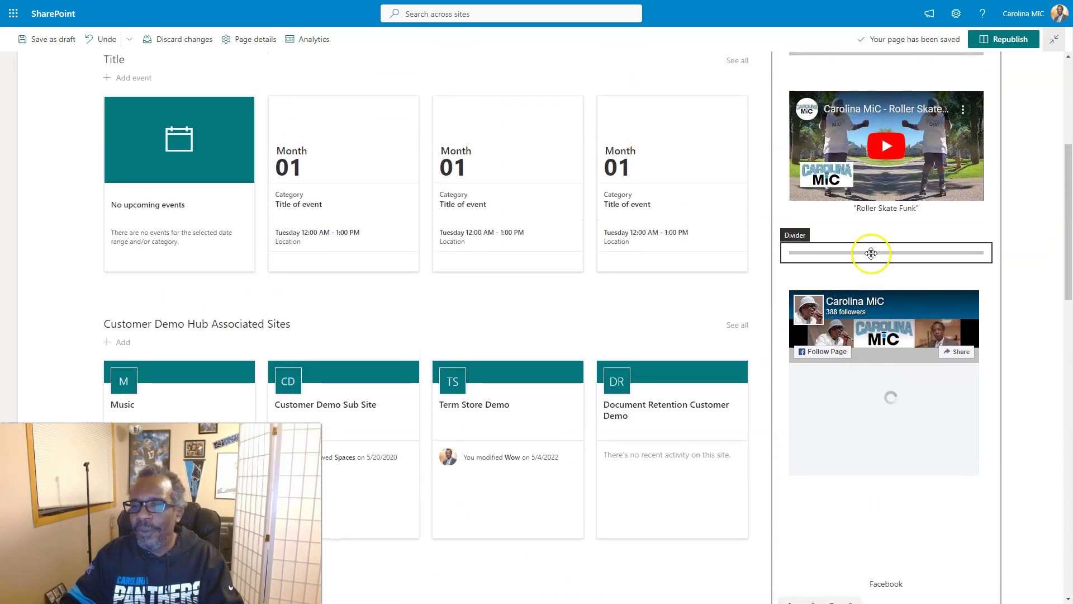
pyautogui.scroll(3, 872, 234)
pyautogui.click(880, 222)
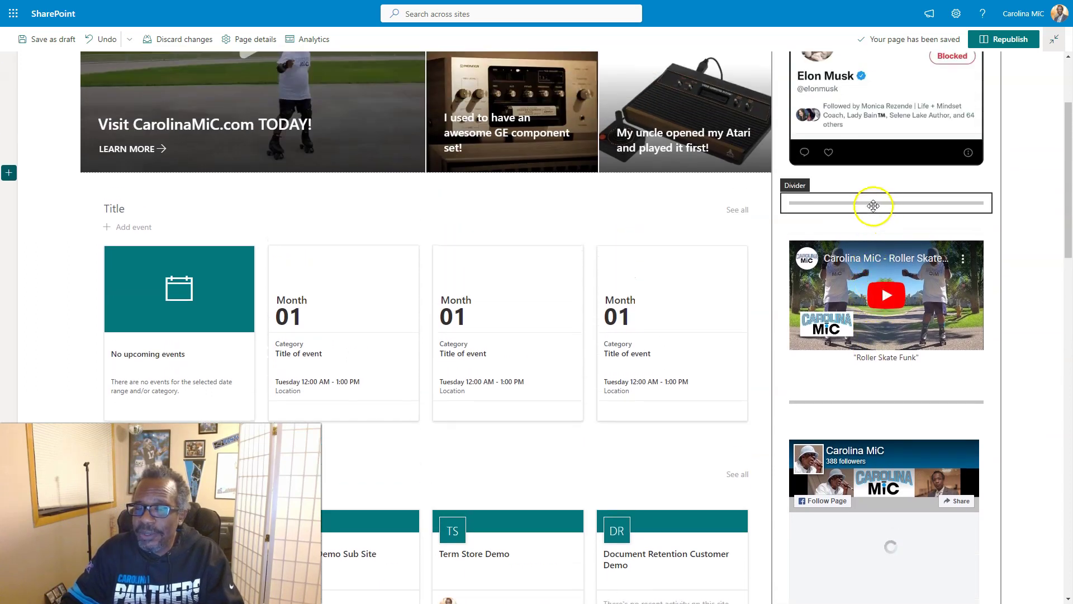
# Open the Twitter divider's appearance settings and try the Length slider, keeping 100% length and weight 6.
pyautogui.click(870, 204)
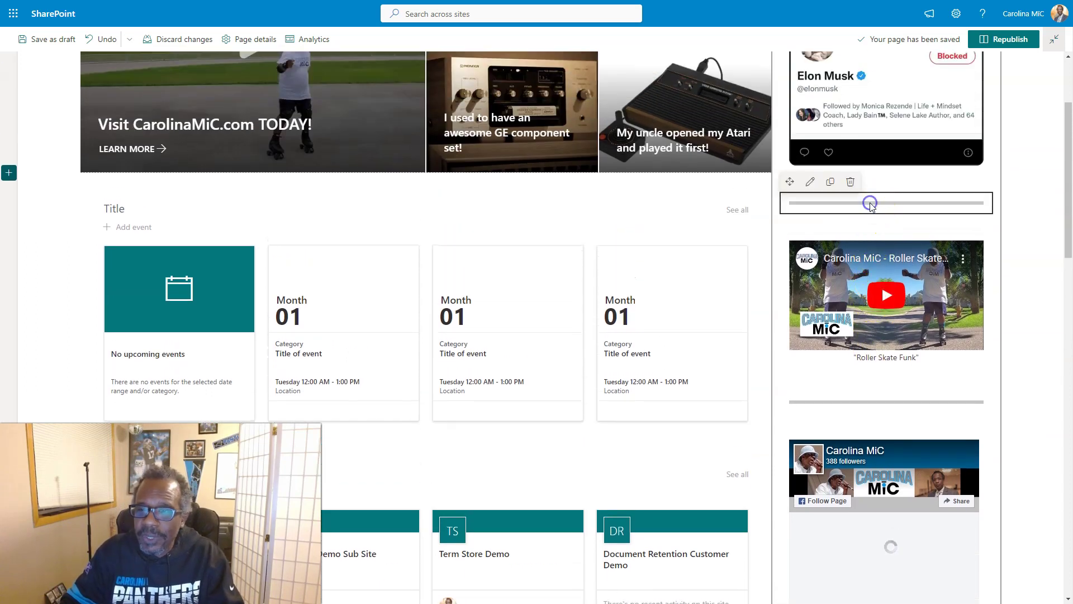
pyautogui.click(809, 181)
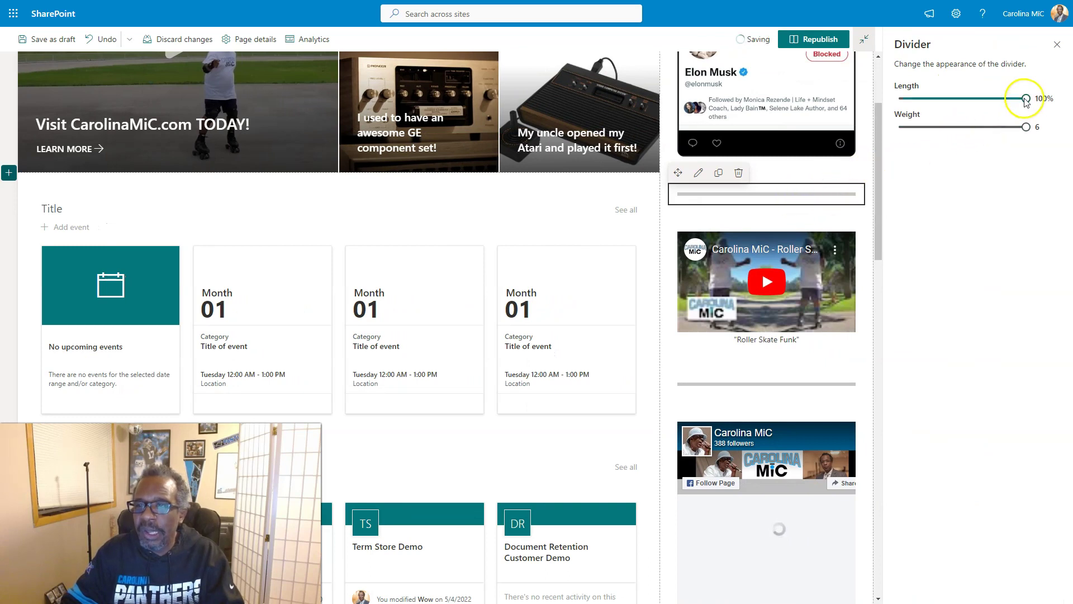
pyautogui.moveTo(1026, 101); pyautogui.dragTo(1027, 130)
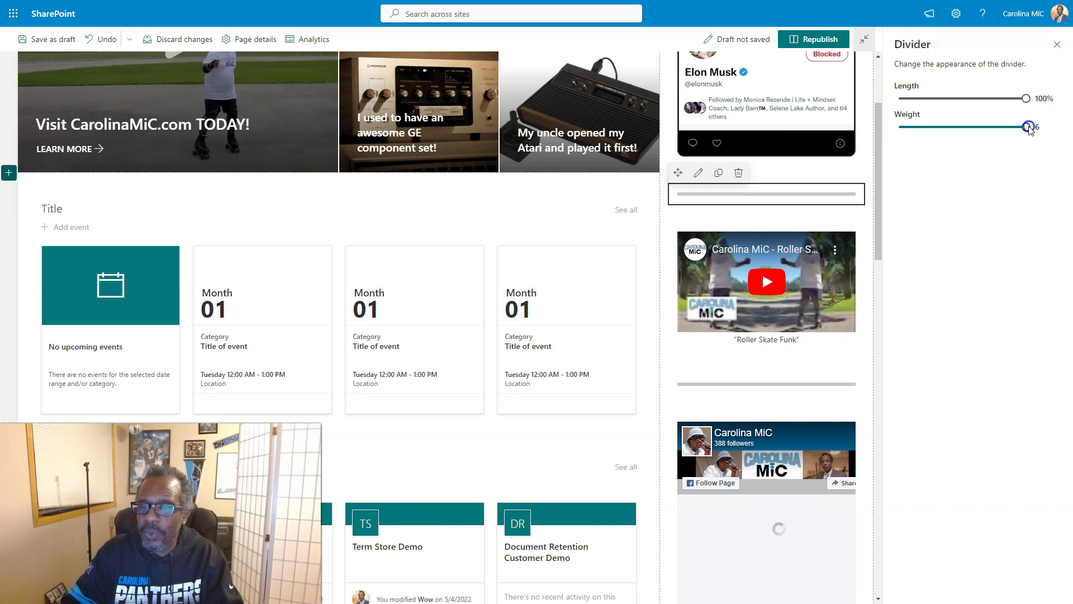